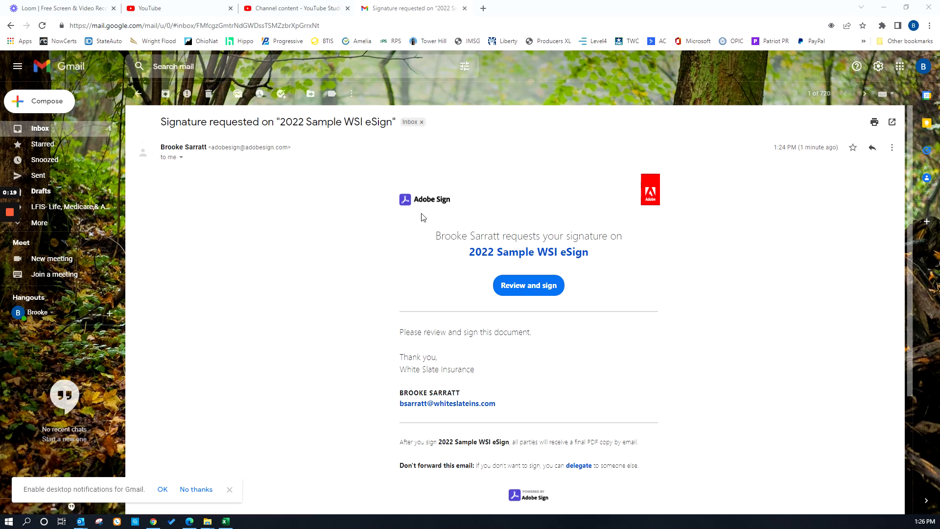
Open the 2022 Sample WSI eSign document from the signature request, accepting the terms and dismissing the sender's message.
{"action": "left_click", "coordinate": [531, 290]}
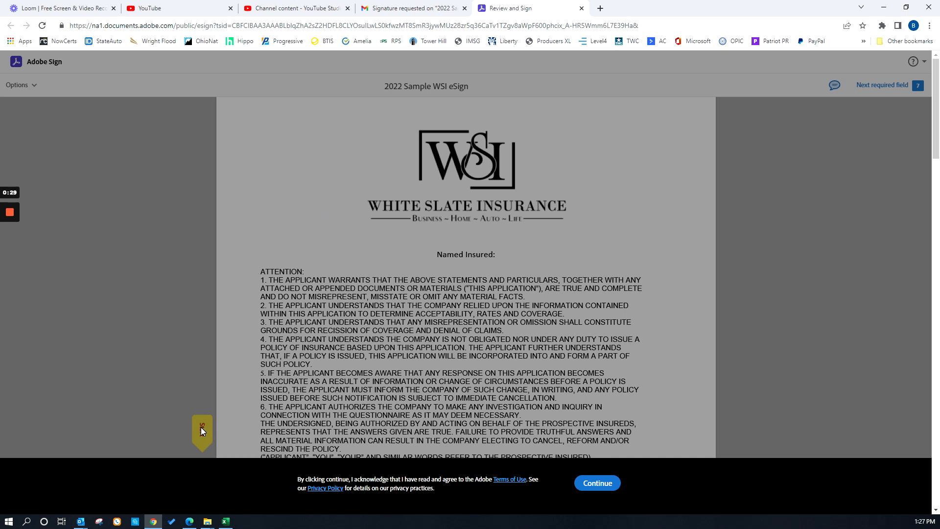
{"action": "left_click", "coordinate": [598, 483]}
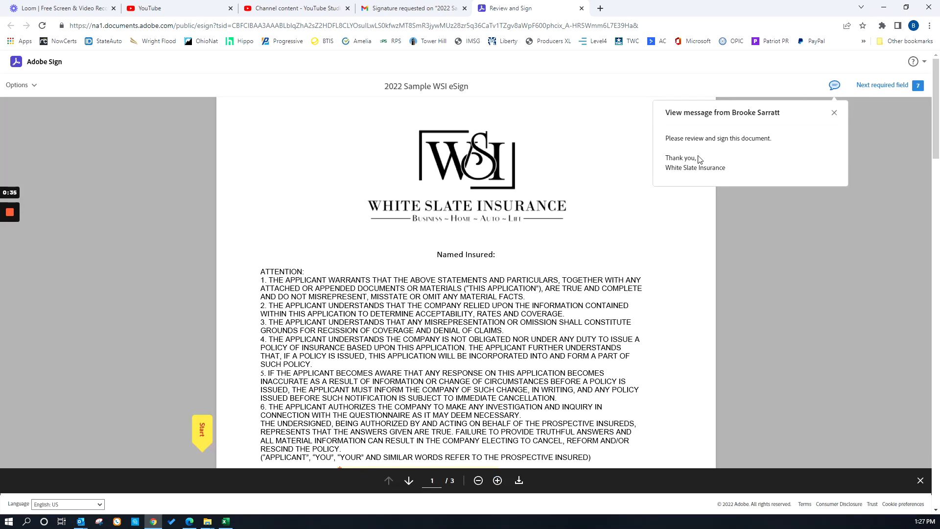
{"action": "left_click", "coordinate": [835, 113]}
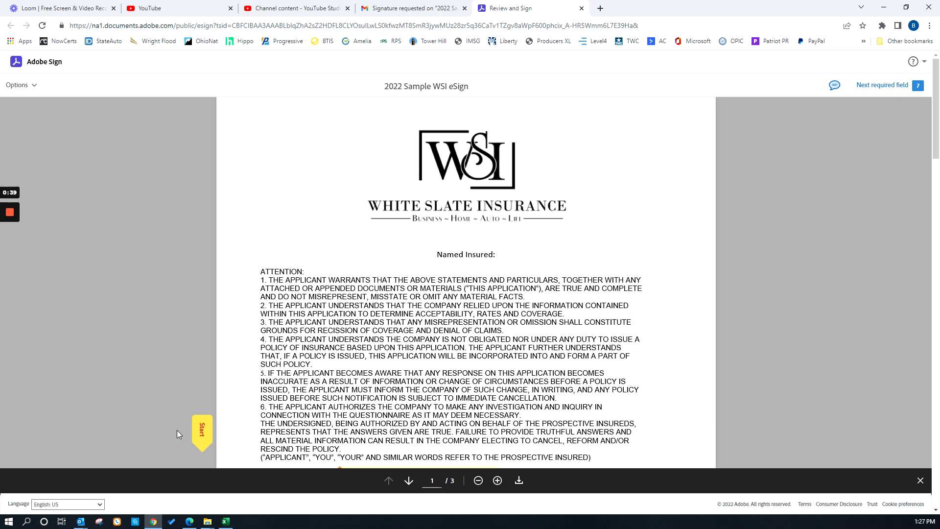
Draw a freehand signature for the Signature of Applicant field.
{"action": "scroll", "coordinate": [350, 248], "scroll_direction": "down", "scroll_amount": 3}
{"action": "scroll", "coordinate": [352, 247], "scroll_direction": "down", "scroll_amount": 2}
{"action": "scroll", "coordinate": [311, 218], "scroll_direction": "up", "scroll_amount": 2}
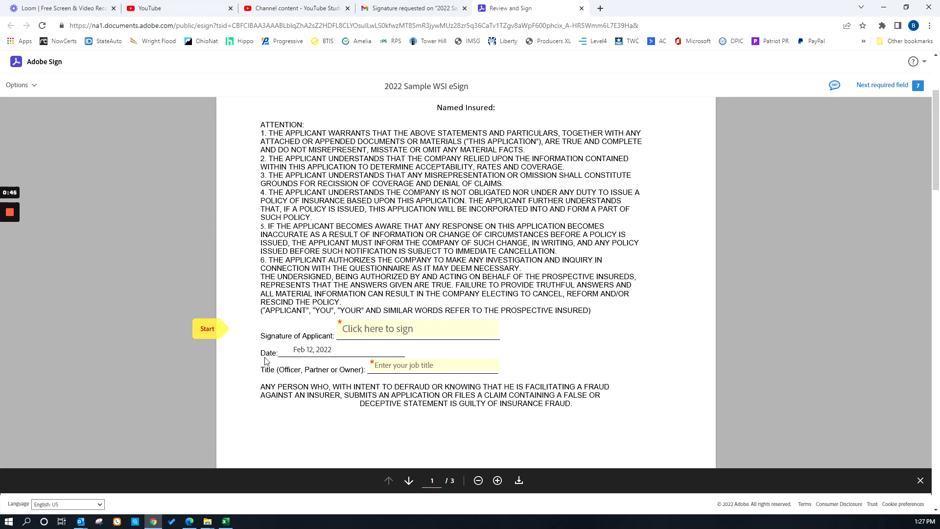
{"action": "left_click", "coordinate": [207, 329]}
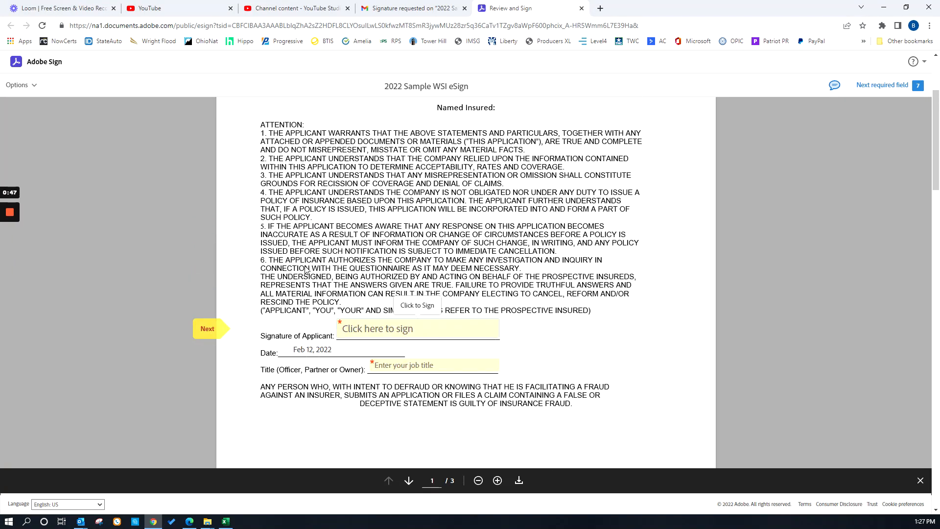
{"action": "left_click", "coordinate": [394, 331]}
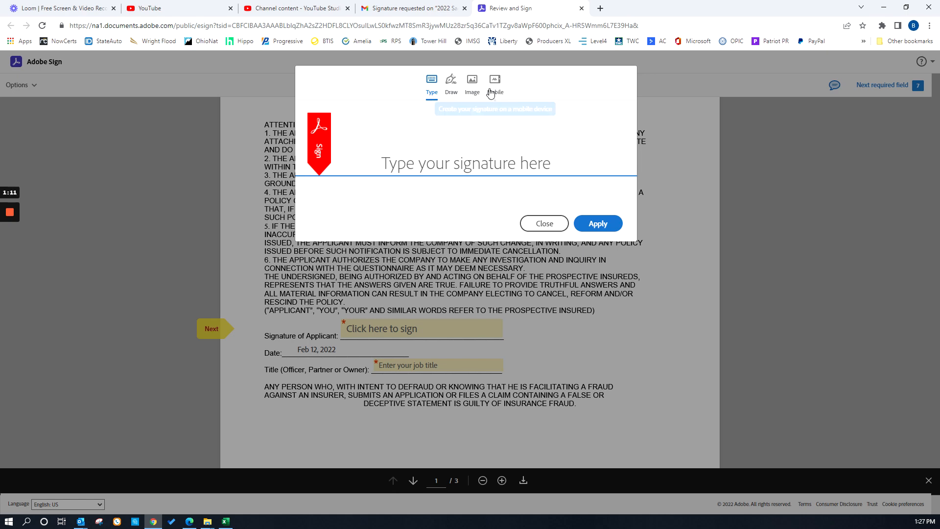
{"action": "left_click", "coordinate": [450, 92]}
{"action": "left_click_drag", "start_coordinate": [378, 133], "coordinate": [370, 182]}
{"action": "mouse_move", "coordinate": [363, 139]}
{"action": "left_mouse_down"}
{"action": "mouse_move", "coordinate": [412, 151]}
{"action": "mouse_move", "coordinate": [365, 175]}
{"action": "left_mouse_up"}
{"action": "mouse_move", "coordinate": [412, 136]}
{"action": "left_mouse_down"}
{"action": "mouse_move", "coordinate": [408, 176]}
{"action": "mouse_move", "coordinate": [396, 162]}
{"action": "mouse_move", "coordinate": [407, 162]}
{"action": "left_mouse_up"}
{"action": "left_click_drag", "start_coordinate": [454, 133], "coordinate": [415, 171]}
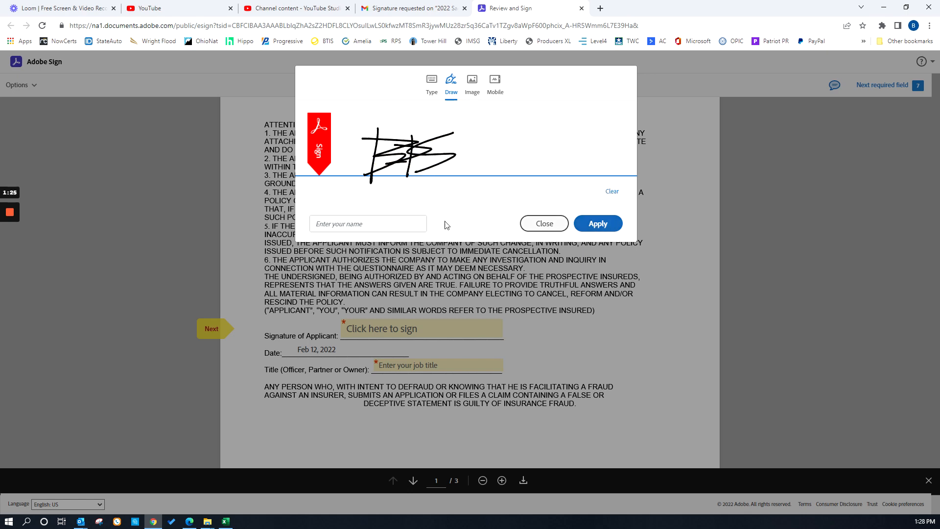
Enter the signer's full name below the drawn signature and apply it to the document.
{"action": "left_click", "coordinate": [360, 223]}
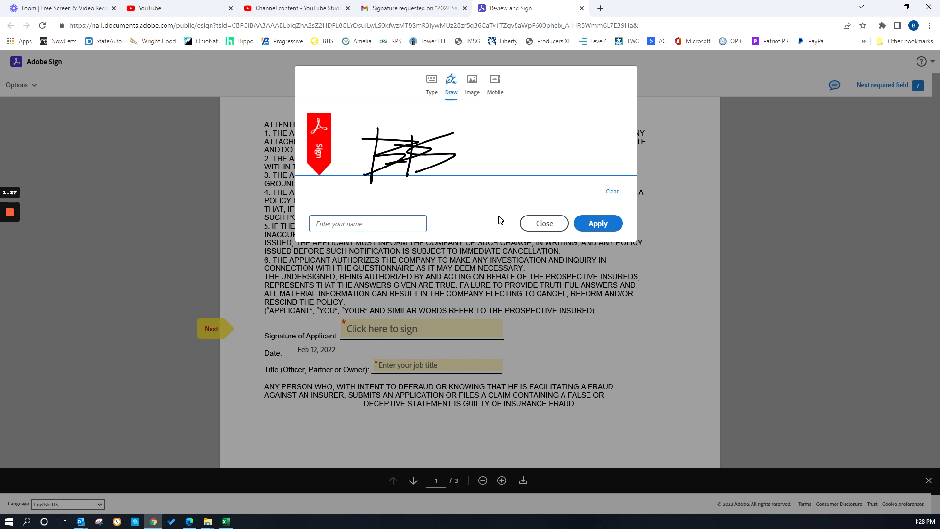
{"action": "left_click", "coordinate": [607, 228]}
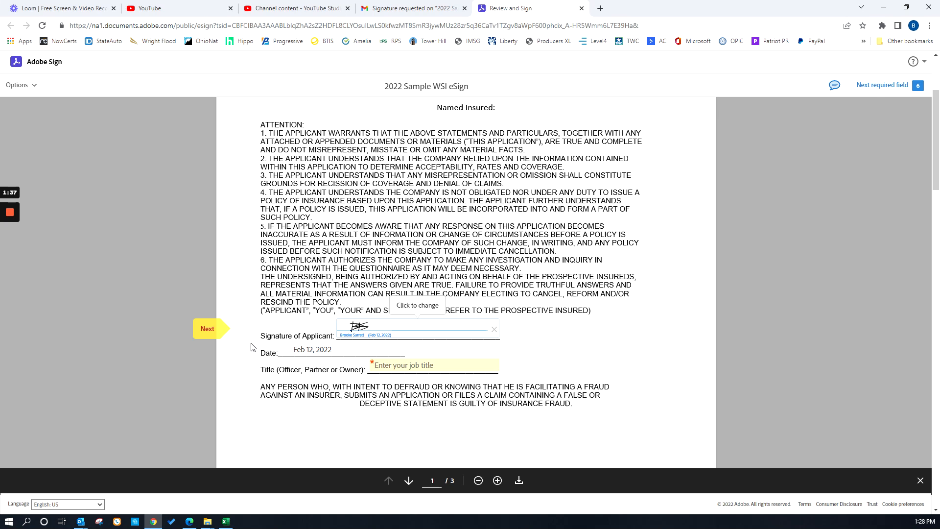
Fill in the applicant's title as Owner.
{"action": "left_click", "coordinate": [206, 329]}
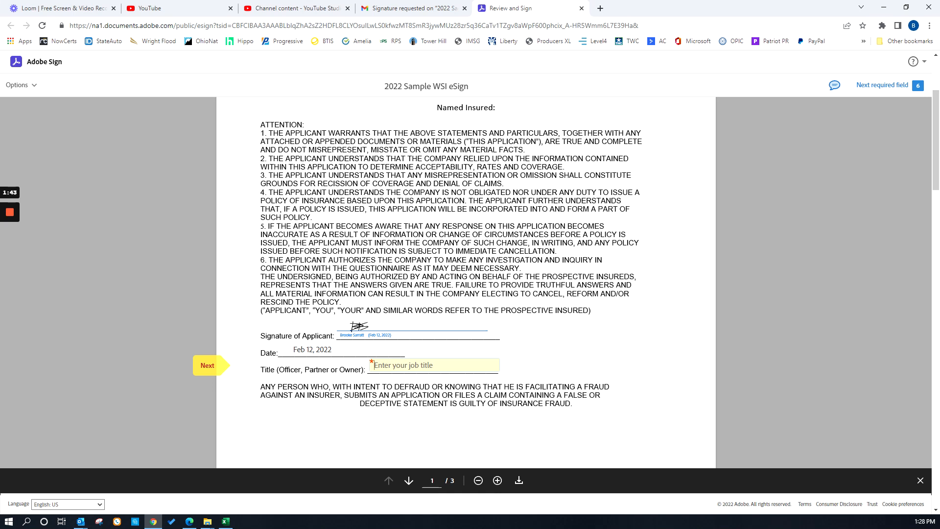
{"action": "type", "text": "Owner"}
{"action": "scroll", "coordinate": [493, 326], "scroll_direction": "down", "scroll_amount": 4}
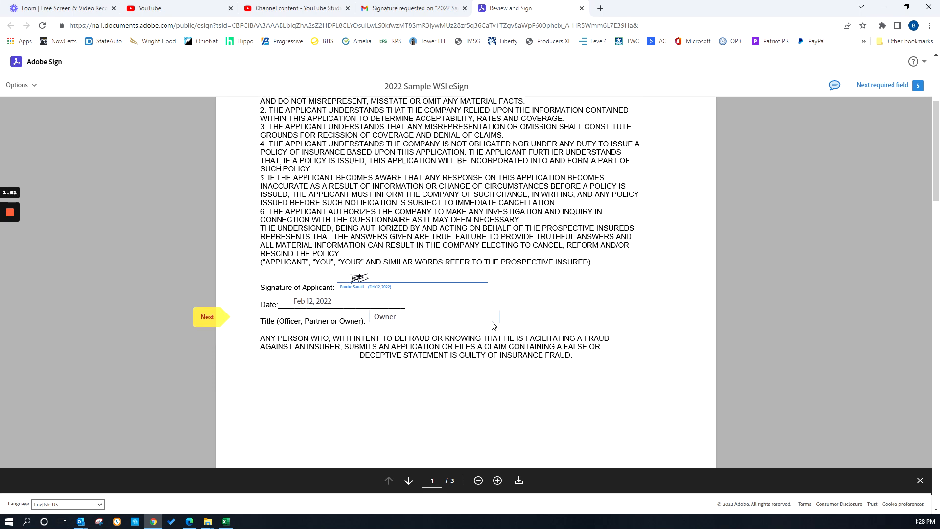
{"action": "scroll", "coordinate": [227, 292], "scroll_direction": "up", "scroll_amount": 2}
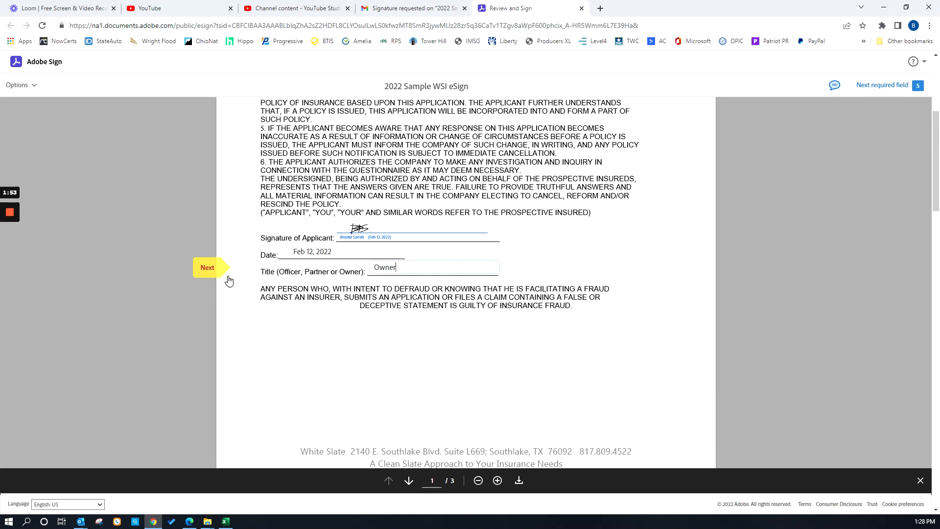
Review the terrorism insurance coverage disclosure on page 2 and compare it with the signed statement on page 1.
{"action": "left_click", "coordinate": [213, 267]}
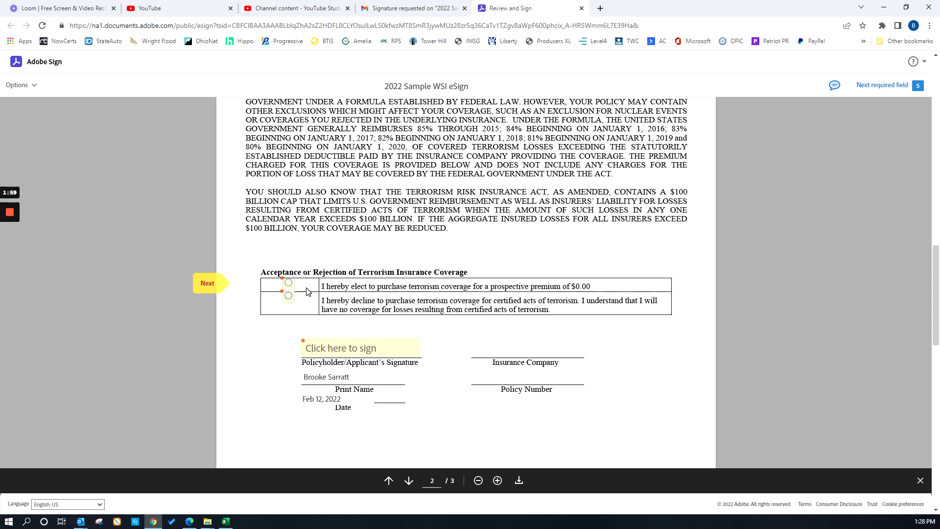
{"action": "scroll", "coordinate": [313, 286], "scroll_direction": "up", "scroll_amount": 1}
{"action": "scroll", "coordinate": [312, 286], "scroll_direction": "up", "scroll_amount": 5}
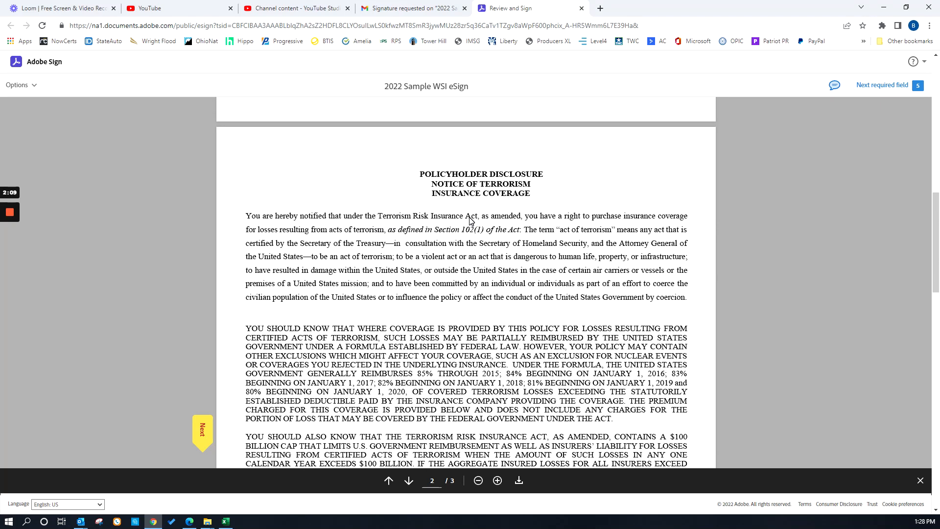
{"action": "scroll", "coordinate": [393, 236], "scroll_direction": "down", "scroll_amount": 2}
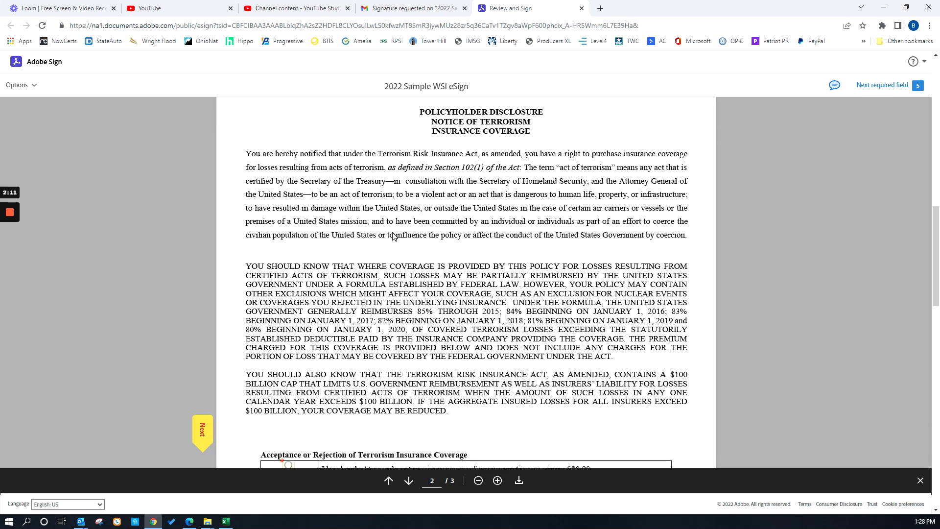
{"action": "scroll", "coordinate": [386, 374], "scroll_direction": "down", "scroll_amount": 1}
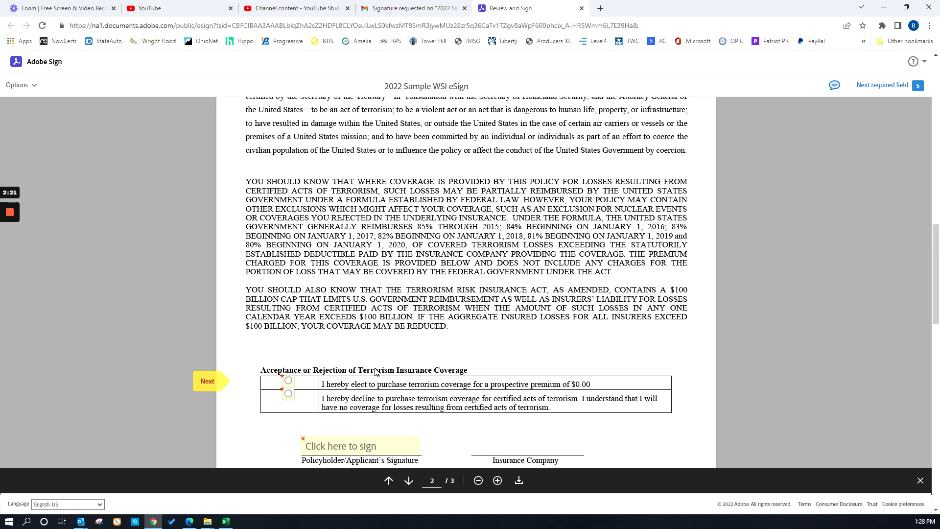
{"action": "scroll", "coordinate": [373, 364], "scroll_direction": "up", "scroll_amount": 10}
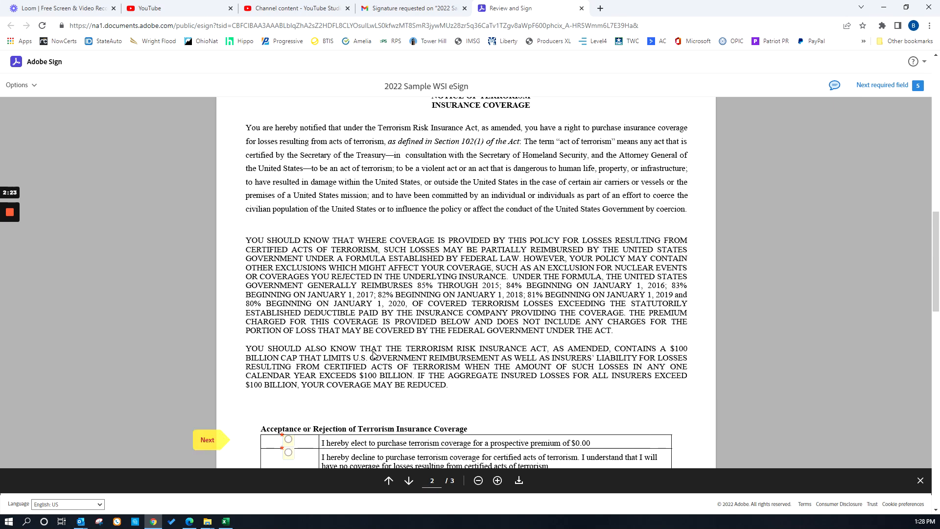
{"action": "scroll", "coordinate": [374, 356], "scroll_direction": "up", "scroll_amount": 3}
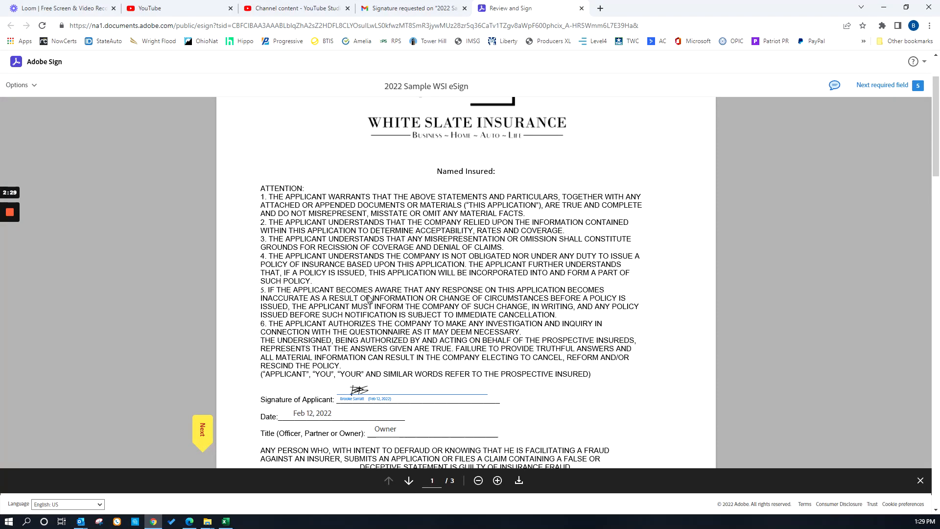
{"action": "scroll", "coordinate": [377, 291], "scroll_direction": "down", "scroll_amount": 6}
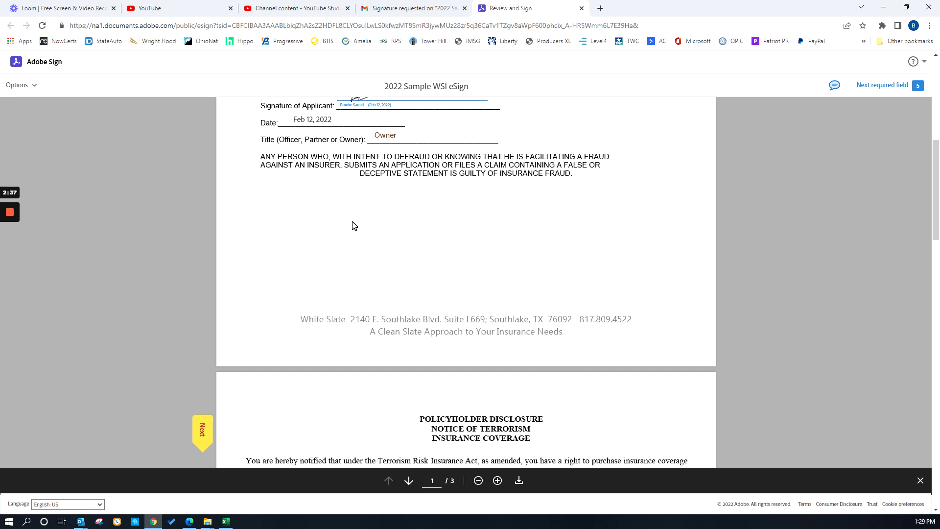
{"action": "scroll", "coordinate": [353, 226], "scroll_direction": "down", "scroll_amount": 4}
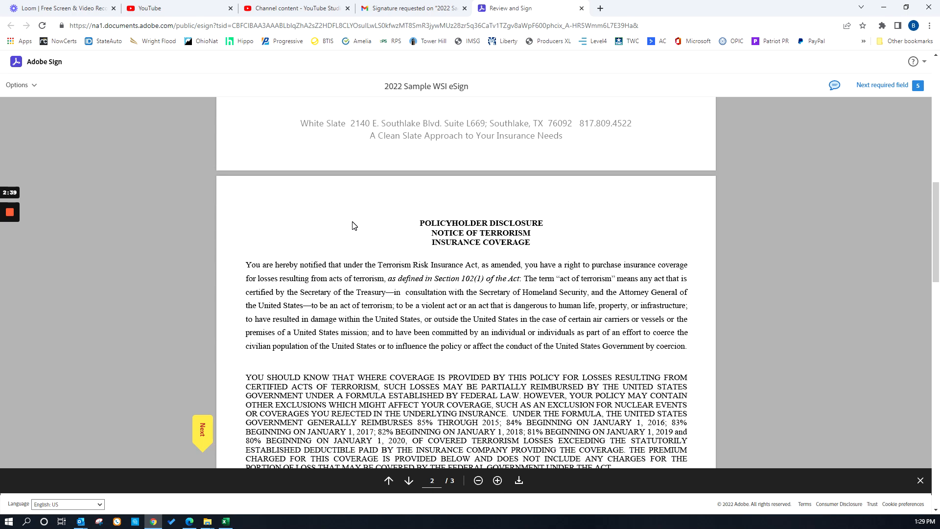
{"action": "scroll", "coordinate": [354, 225], "scroll_direction": "down", "scroll_amount": 2}
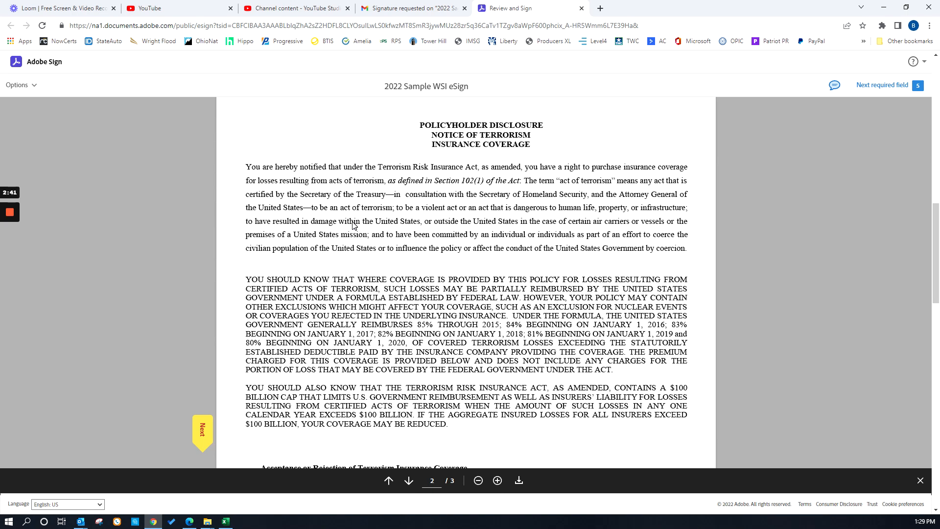
{"action": "scroll", "coordinate": [354, 225], "scroll_direction": "down", "scroll_amount": 2}
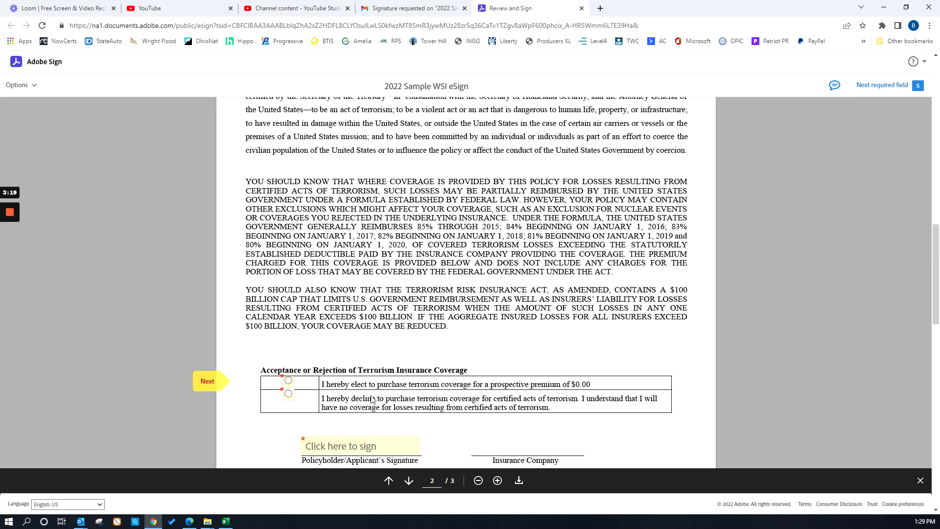
Elect to purchase terrorism coverage and sign the Policyholder/Applicant's Signature field.
{"action": "left_click", "coordinate": [289, 382]}
{"action": "scroll", "coordinate": [353, 396], "scroll_direction": "down", "scroll_amount": 1}
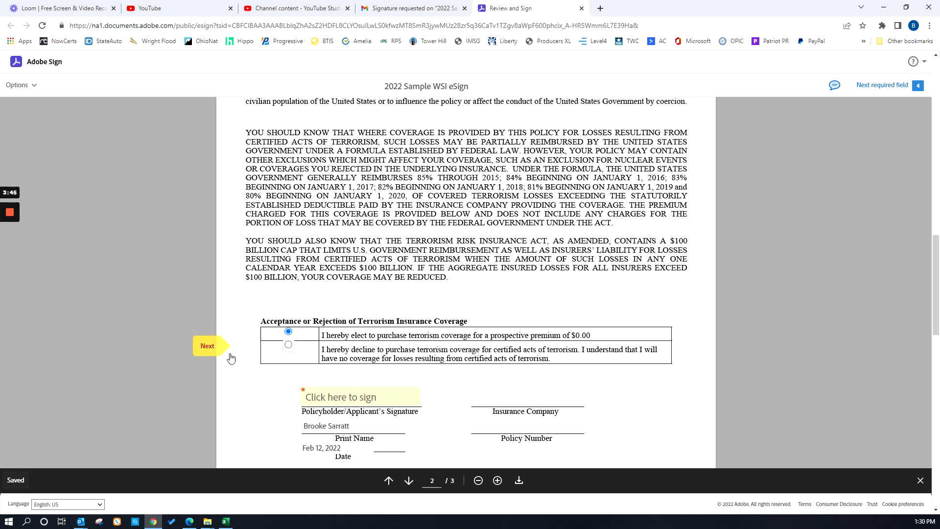
{"action": "left_click", "coordinate": [211, 347]}
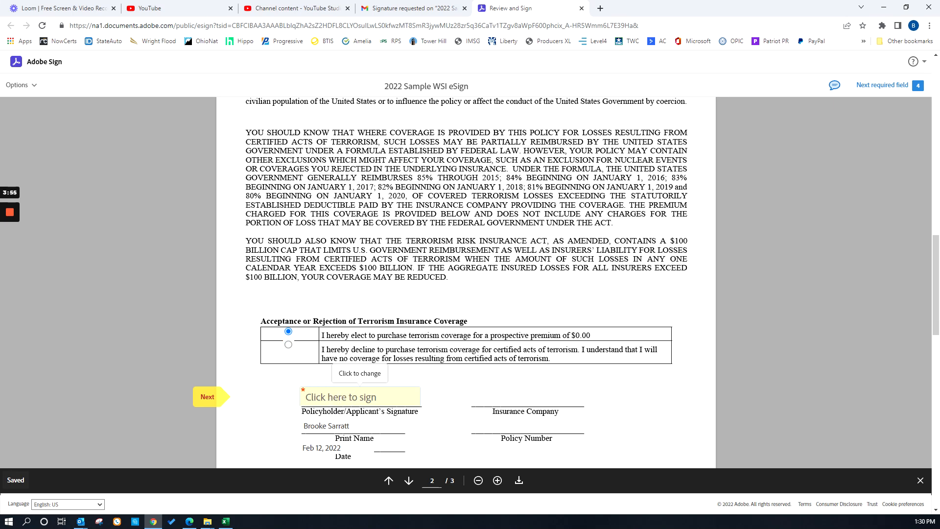
{"action": "left_click", "coordinate": [350, 398]}
Fill in the name on card and the phone number on the Electronic Payment Form, keeping the prefilled payment and institution entries.
{"action": "left_click", "coordinate": [210, 397]}
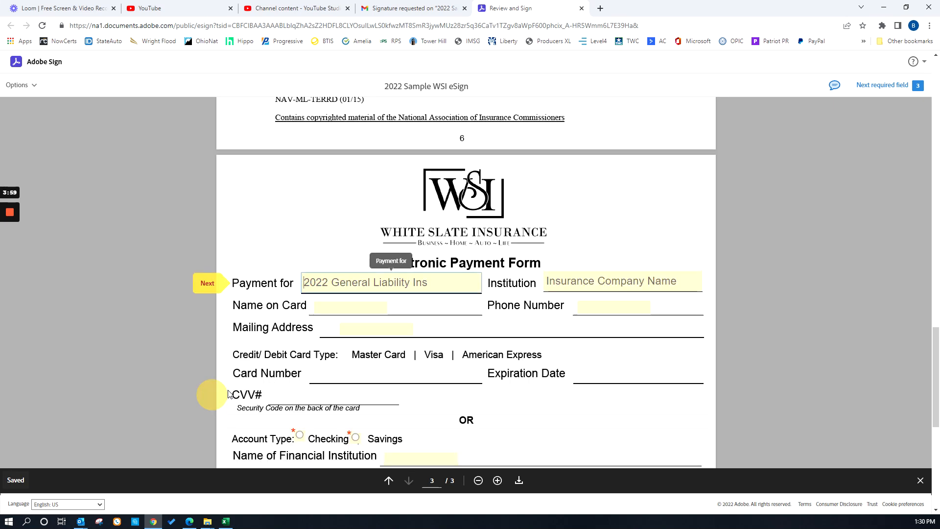
{"action": "left_click", "coordinate": [208, 288]}
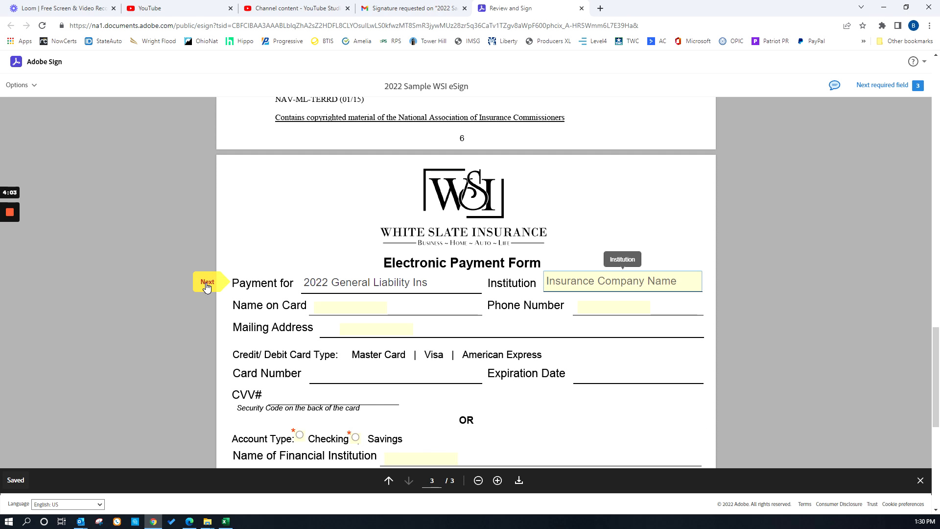
{"action": "left_click", "coordinate": [206, 284]}
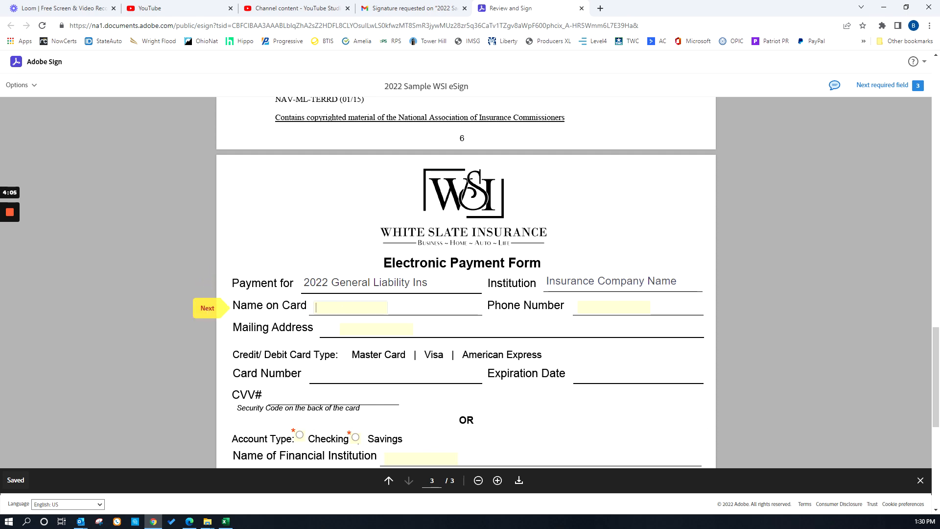
{"action": "left_click", "coordinate": [344, 304]}
{"action": "left_click", "coordinate": [581, 308]}
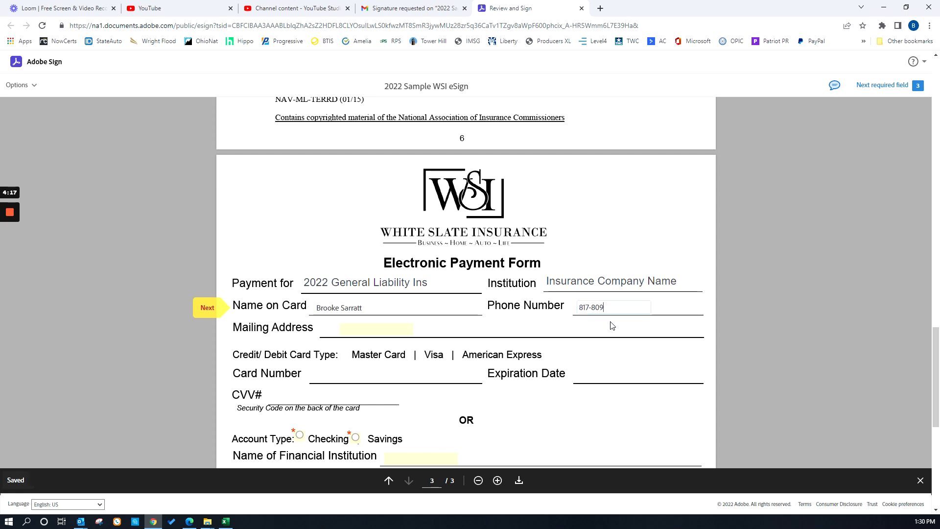
Fill in the mailing address on the Electronic Payment Form.
{"action": "left_click", "coordinate": [213, 309]}
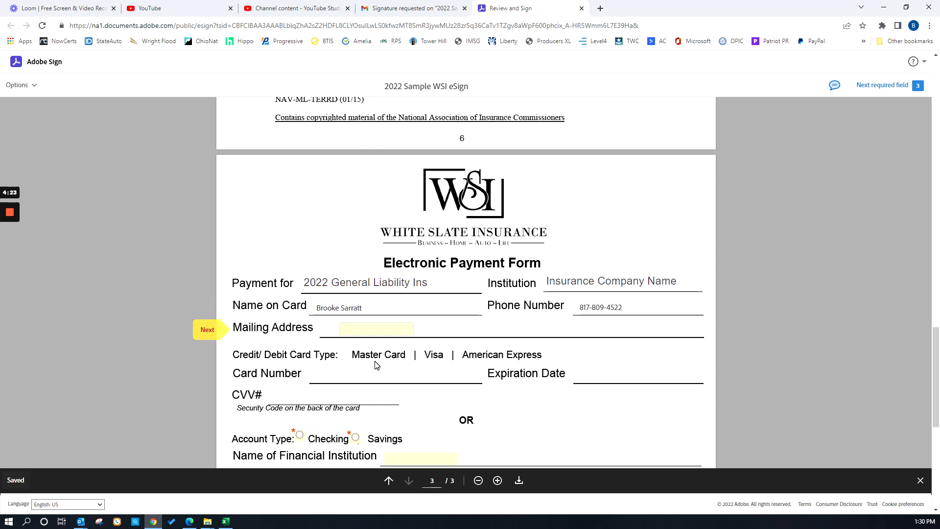
Choose Checking as the account type on the payment form.
{"action": "left_click", "coordinate": [206, 332]}
{"action": "scroll", "coordinate": [411, 254], "scroll_direction": "down", "scroll_amount": 2}
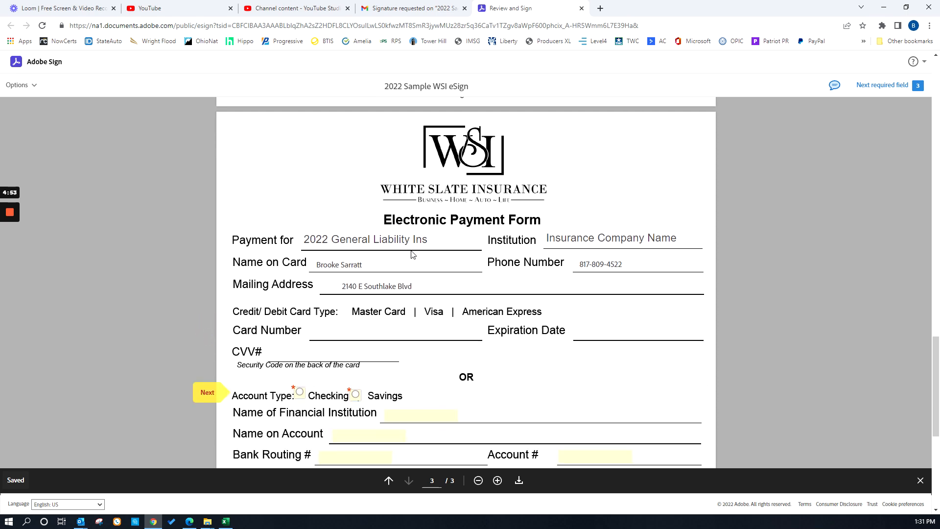
{"action": "scroll", "coordinate": [412, 254], "scroll_direction": "down", "scroll_amount": 2}
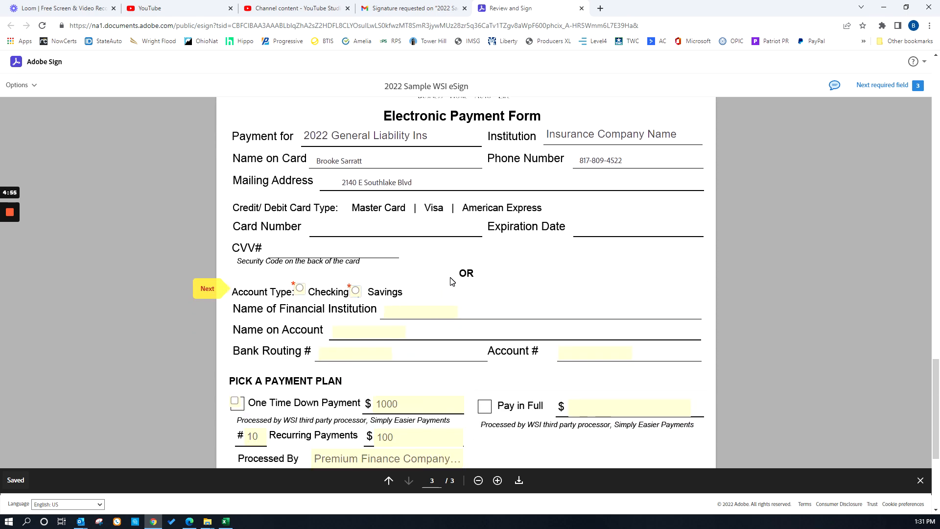
{"action": "left_click", "coordinate": [300, 291]}
{"action": "scroll", "coordinate": [274, 278], "scroll_direction": "down", "scroll_amount": 1}
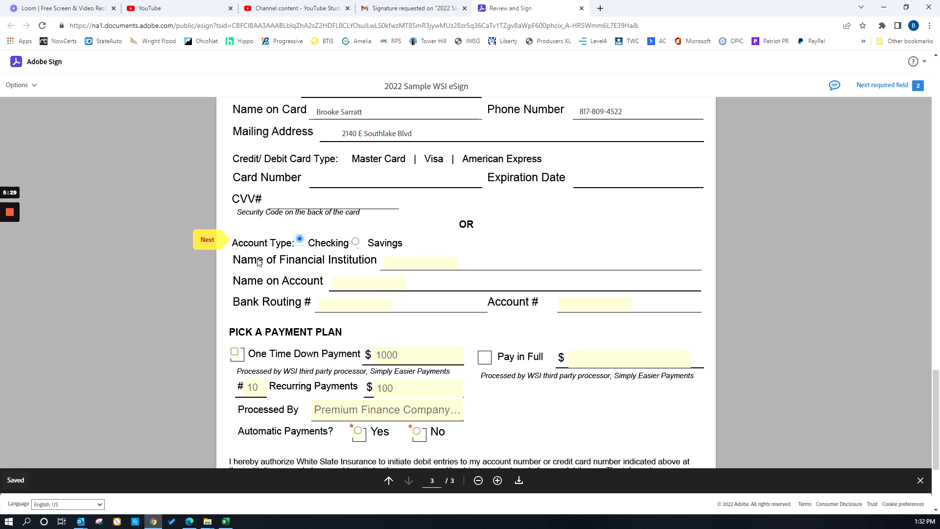
Enter Favorite Bank as the name of the financial institution and WSI as the name on the account.
{"action": "left_click", "coordinate": [213, 242]}
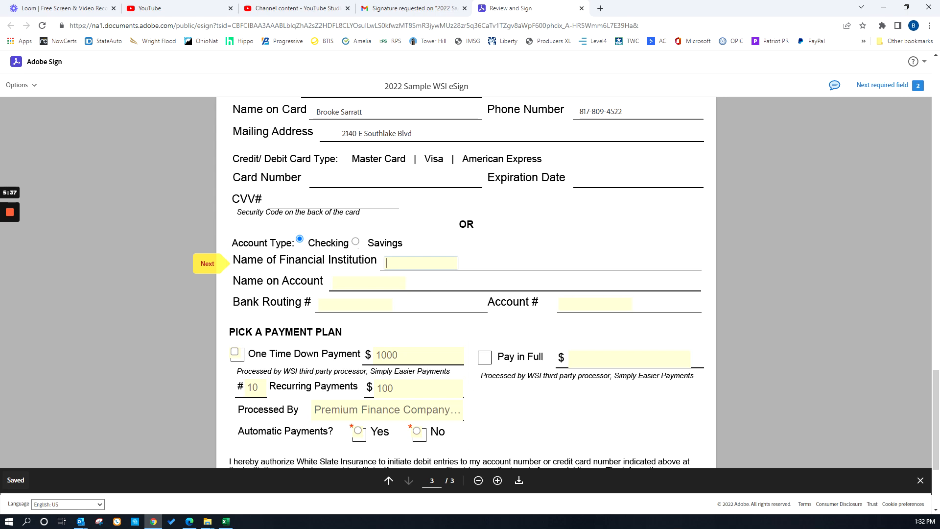
{"action": "type", "text": "Favorite Ban"}
{"action": "key", "text": "Tab"}
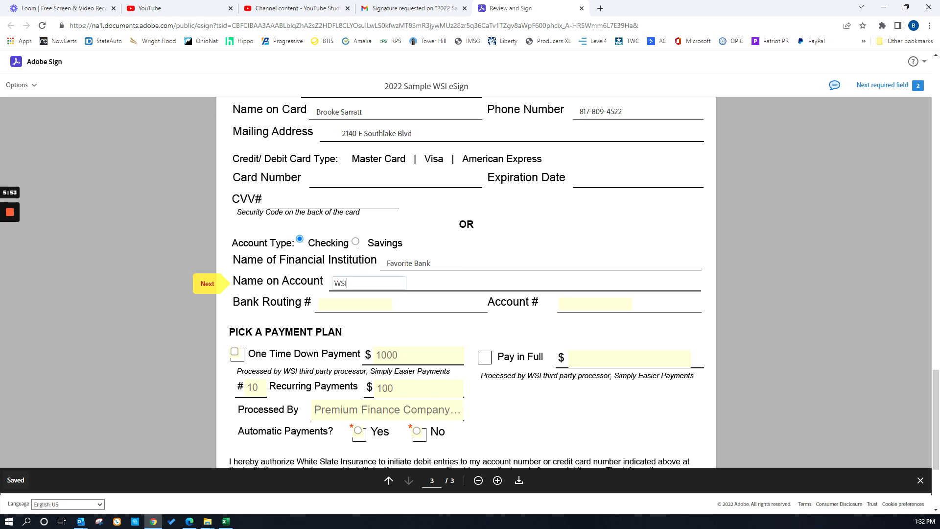
Enter the bank routing number and the account number in the checking account section of the payment form.
{"action": "key", "text": "Tab"}
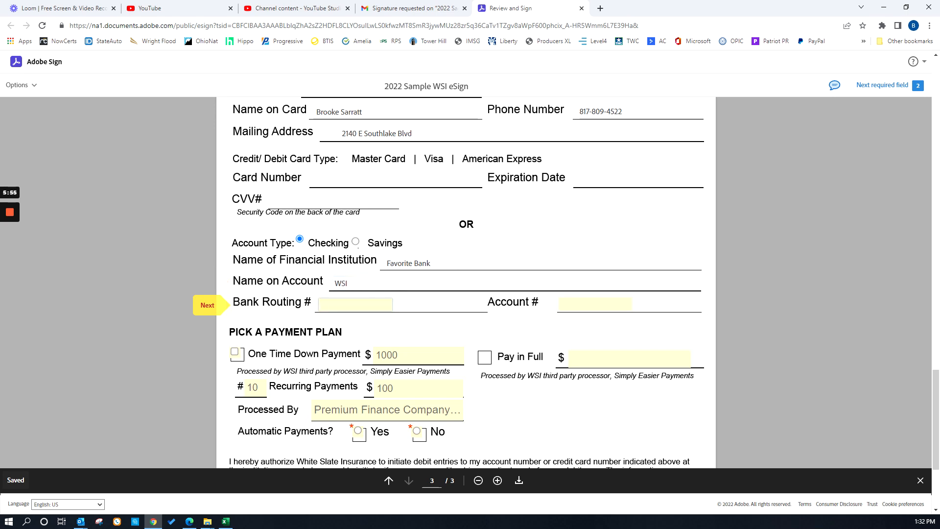
{"action": "type", "text": "111000121"}
{"action": "key", "text": "Tab"}
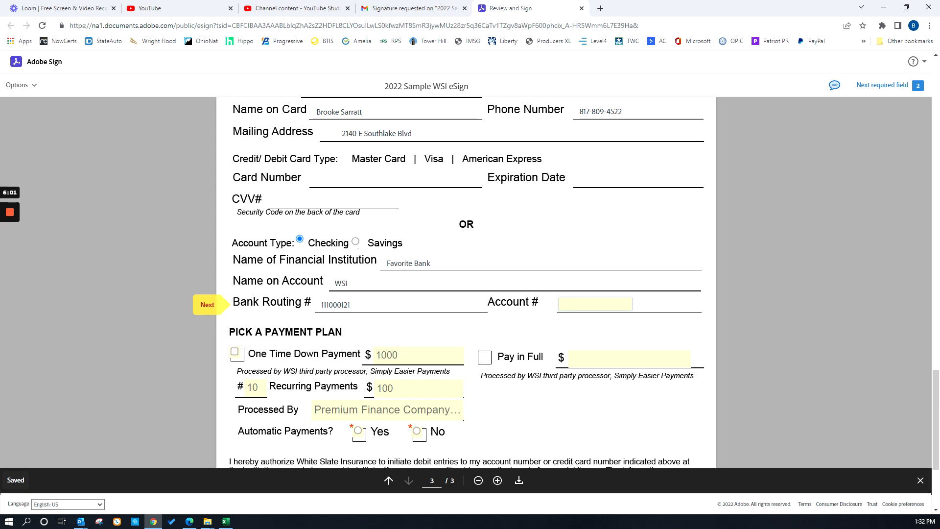
{"action": "type", "text": "123456789"}
{"action": "left_click", "coordinate": [213, 306]}
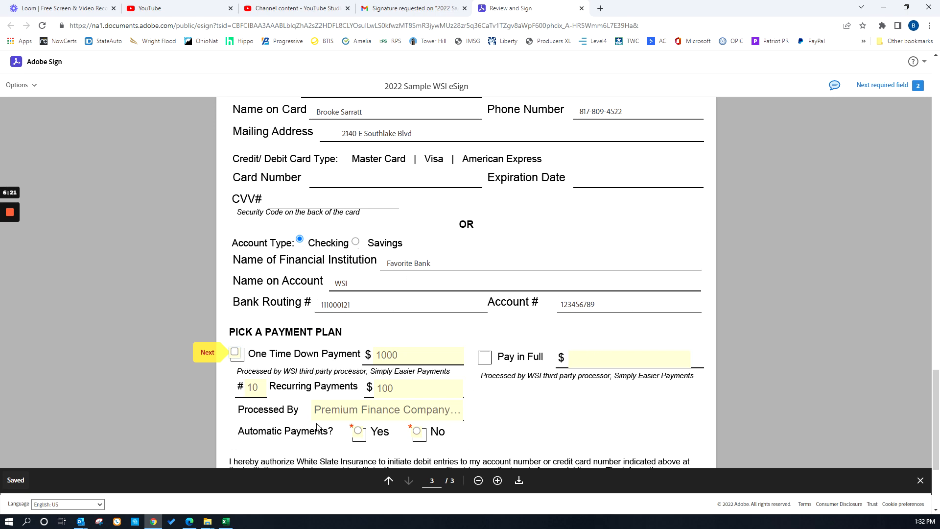
Select One Time Down Payment and accept the prefilled $1000 down payment, 10 recurring payments of $100 and Premium Finance Company processor entry.
{"action": "left_click", "coordinate": [235, 353]}
{"action": "left_click", "coordinate": [208, 354]}
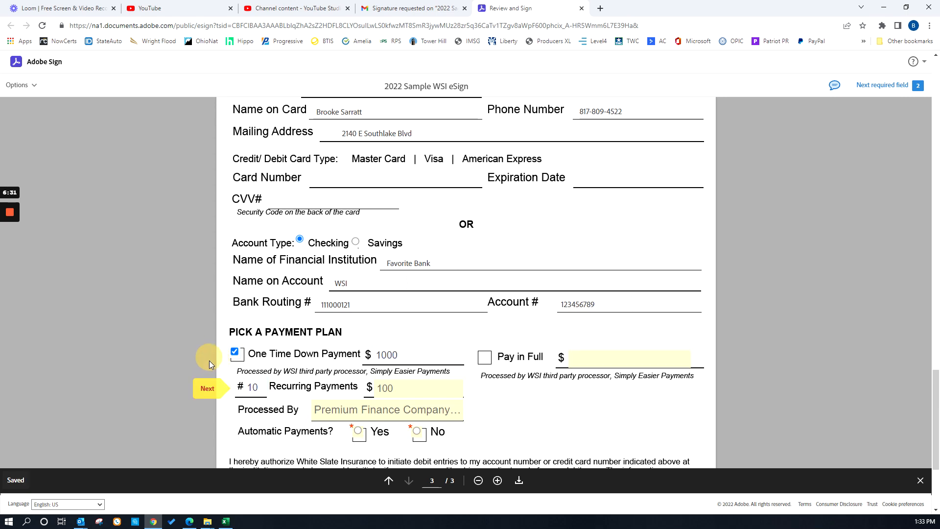
{"action": "left_click", "coordinate": [209, 394]}
{"action": "left_click", "coordinate": [209, 392]}
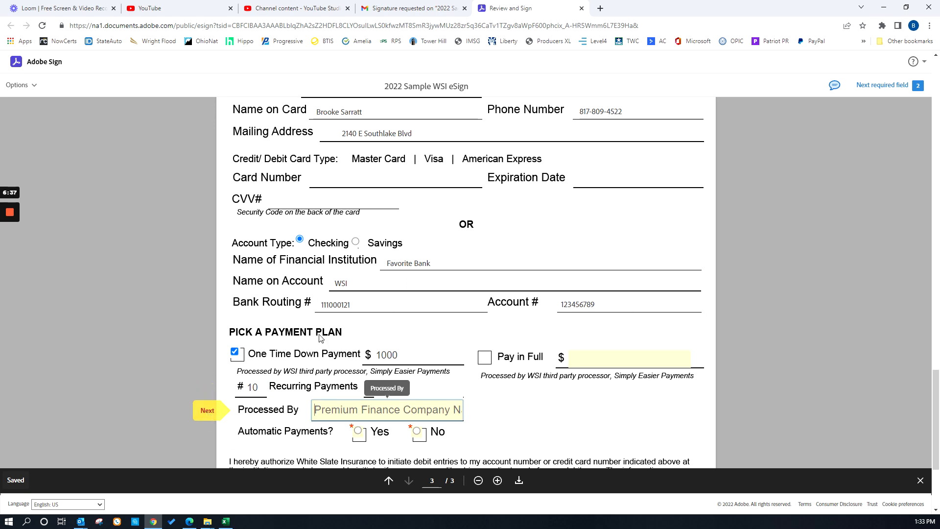
{"action": "scroll", "coordinate": [289, 357], "scroll_direction": "down", "scroll_amount": 2}
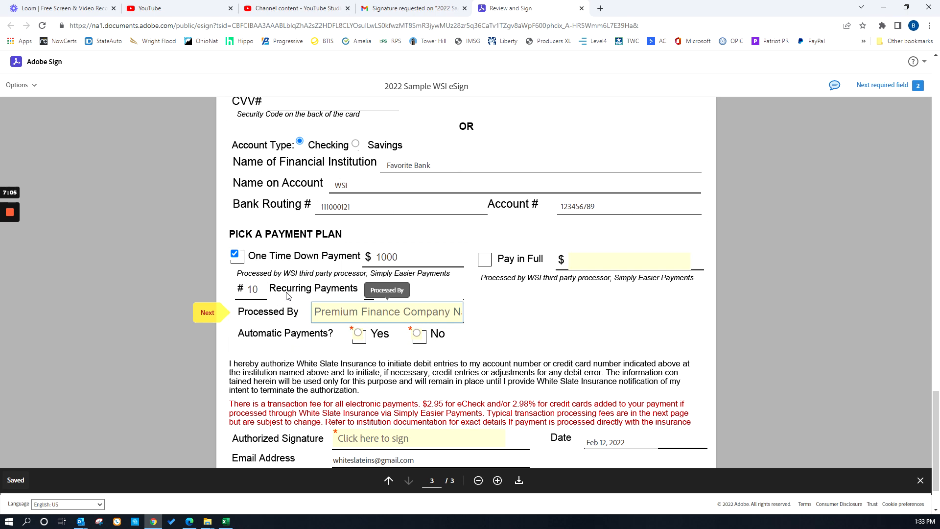
{"action": "left_click", "coordinate": [206, 317]}
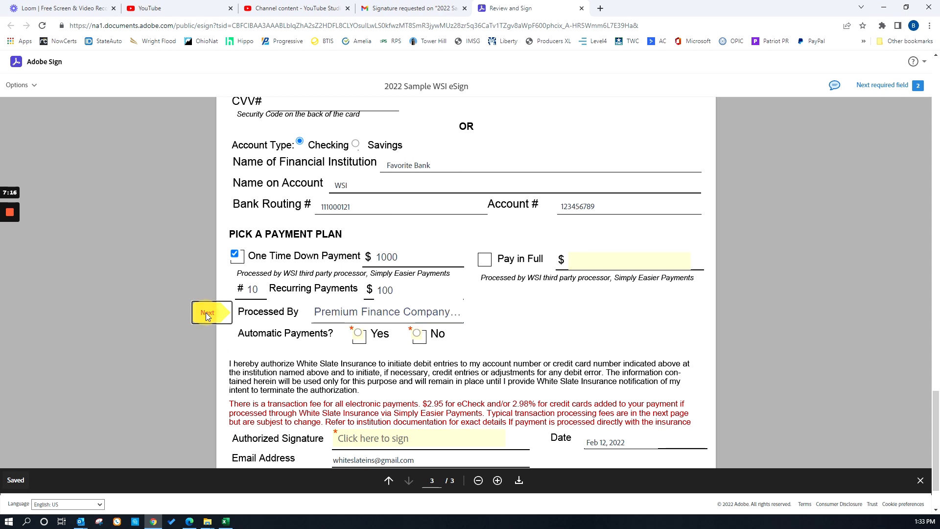
Choose Yes for automatic payments and advance to the Authorized Signature field.
{"action": "left_click", "coordinate": [359, 335]}
{"action": "scroll", "coordinate": [359, 335], "scroll_direction": "down", "scroll_amount": 2}
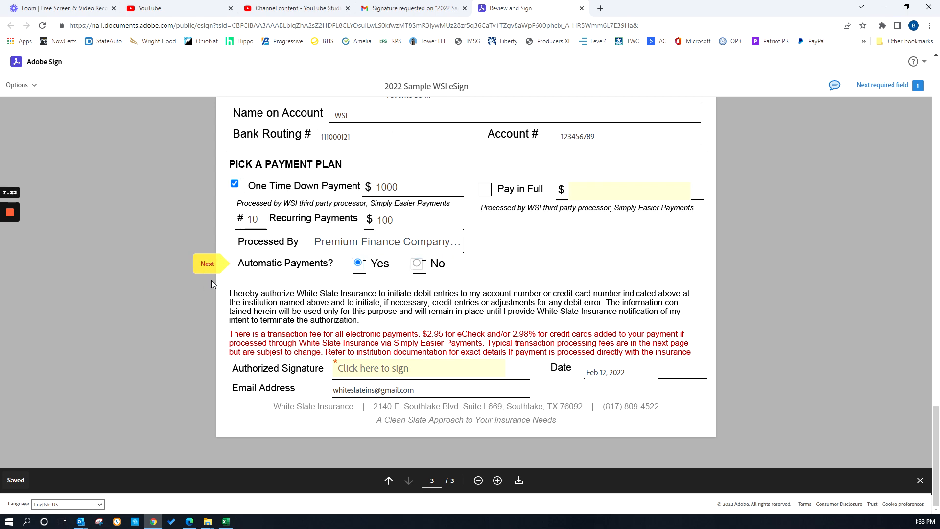
{"action": "left_click", "coordinate": [210, 263]}
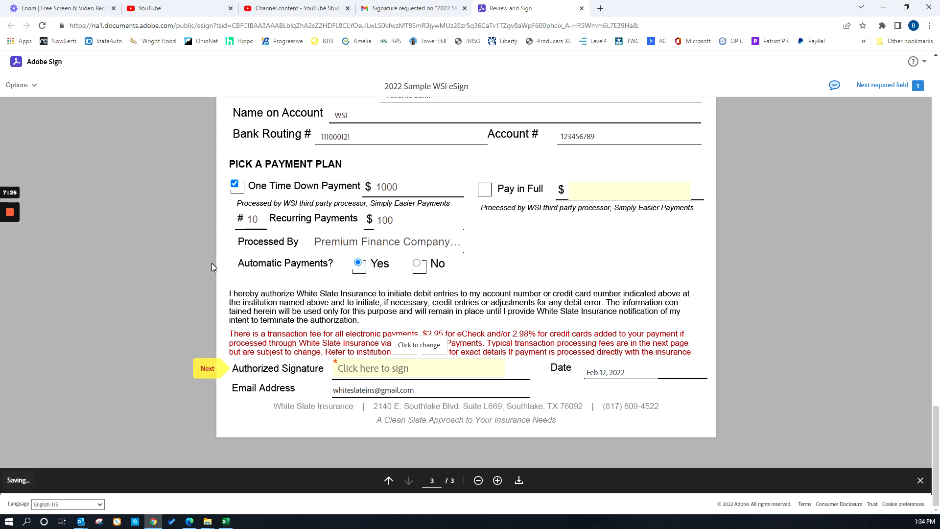
Apply the signature to the Authorized Signature field on the payment form and submit the signed agreement.
{"action": "scroll", "coordinate": [382, 271], "scroll_direction": "up", "scroll_amount": 3}
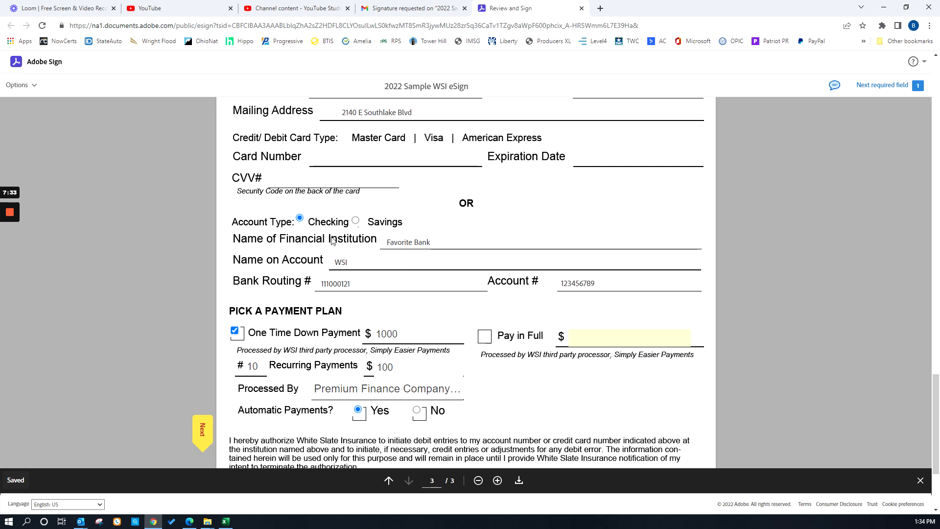
{"action": "scroll", "coordinate": [324, 332], "scroll_direction": "down", "scroll_amount": 2}
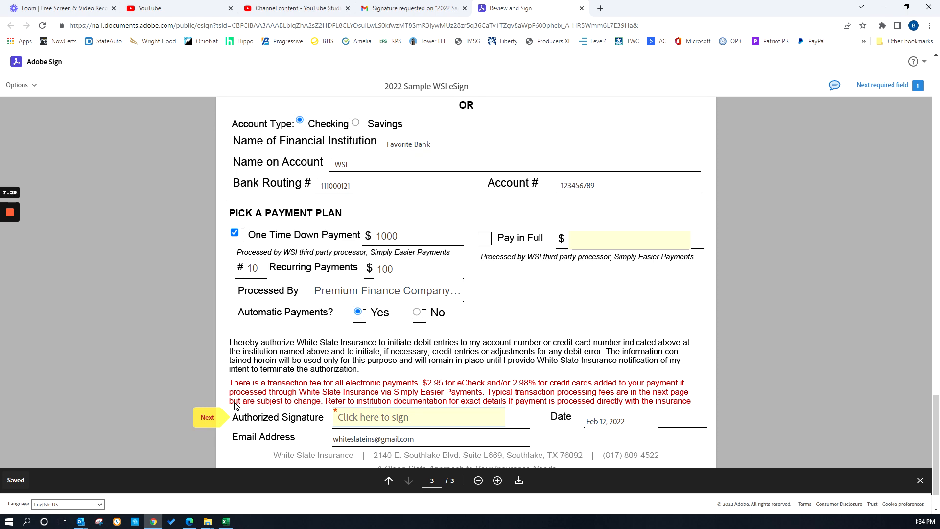
{"action": "left_click", "coordinate": [211, 419]}
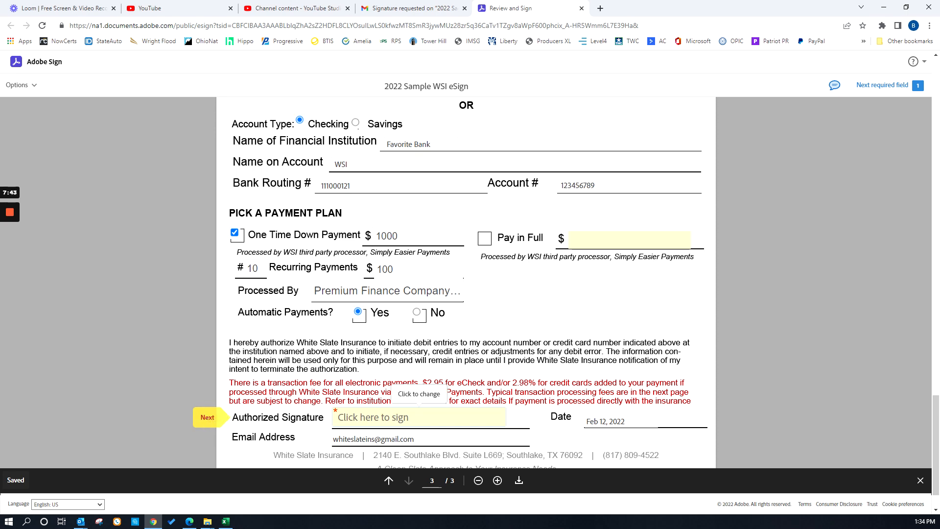
{"action": "left_click", "coordinate": [389, 423]}
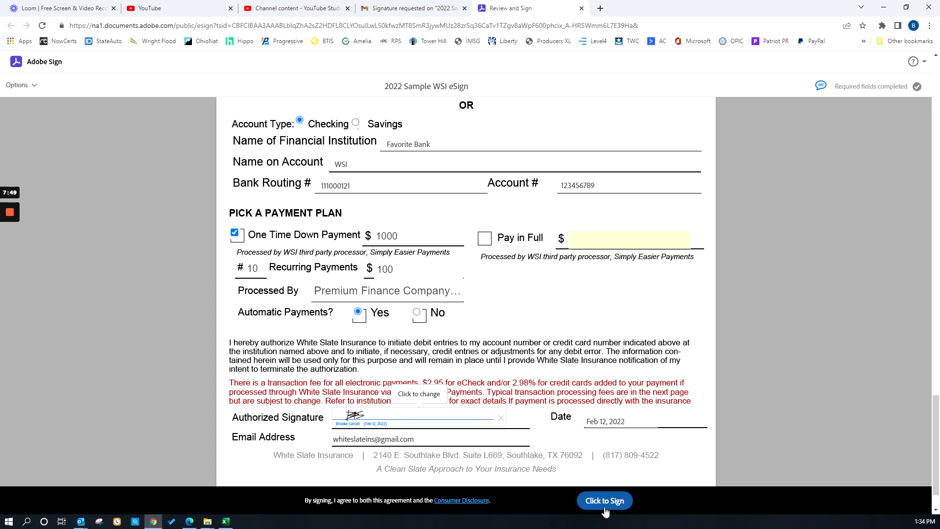
{"action": "left_click", "coordinate": [604, 503]}
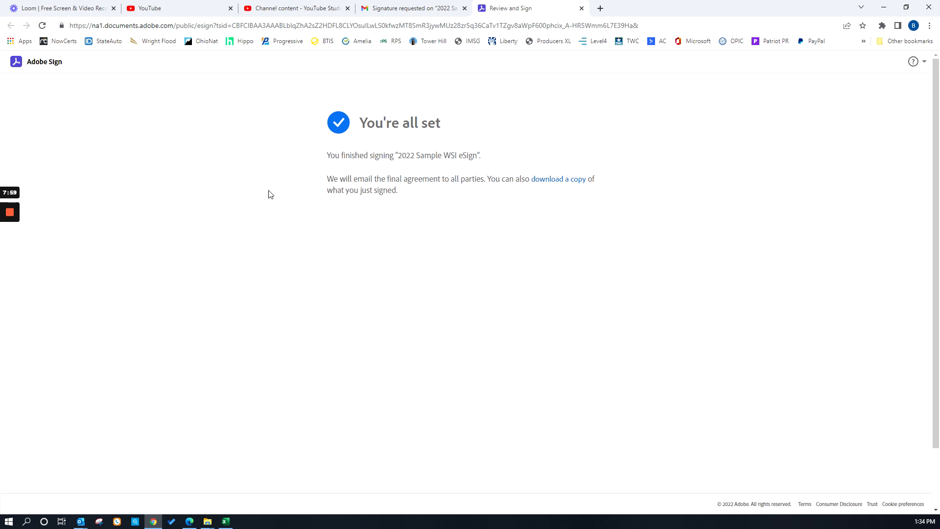
{"action": "mouse_move", "coordinate": [8, 218]}
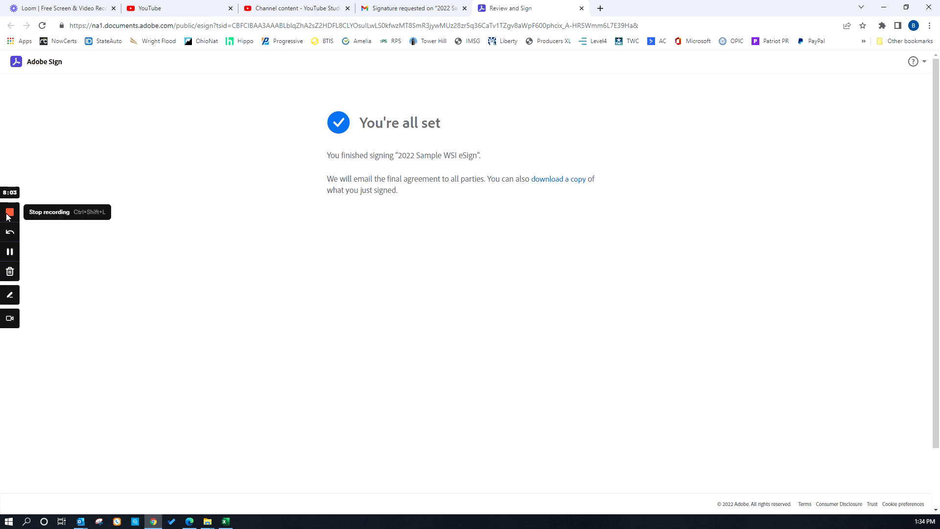